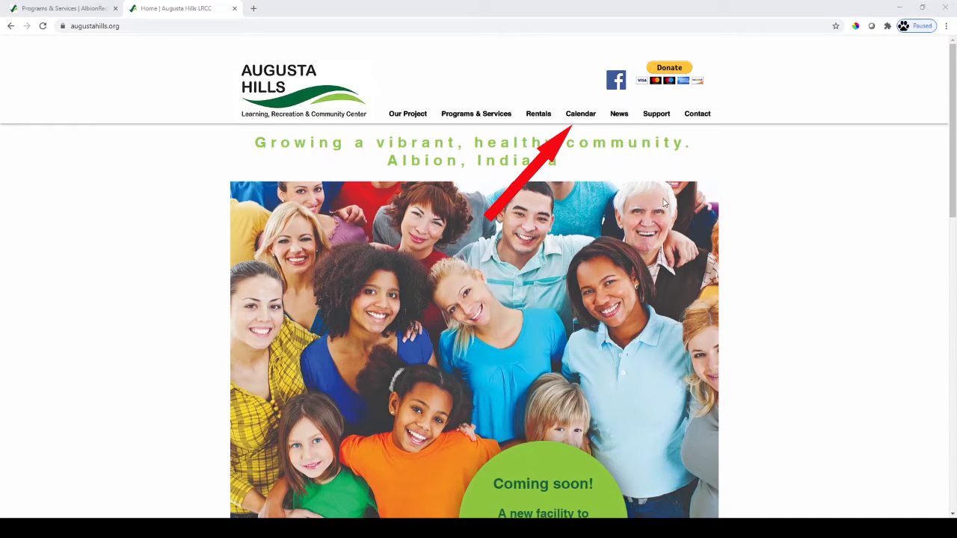
Open the Augusta Hills event calendar from the website and log out of the current calendar session
click(584, 118)
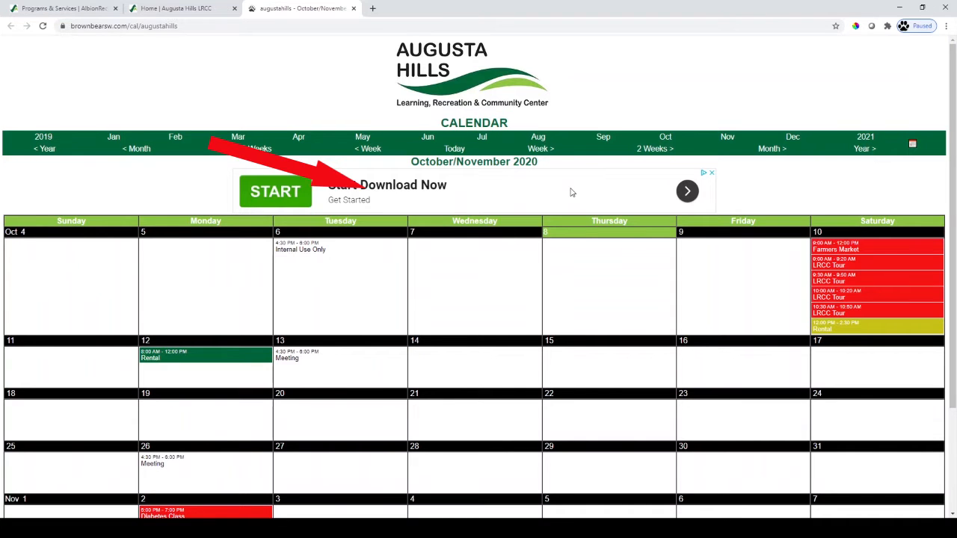
scroll(571, 191, down, 3)
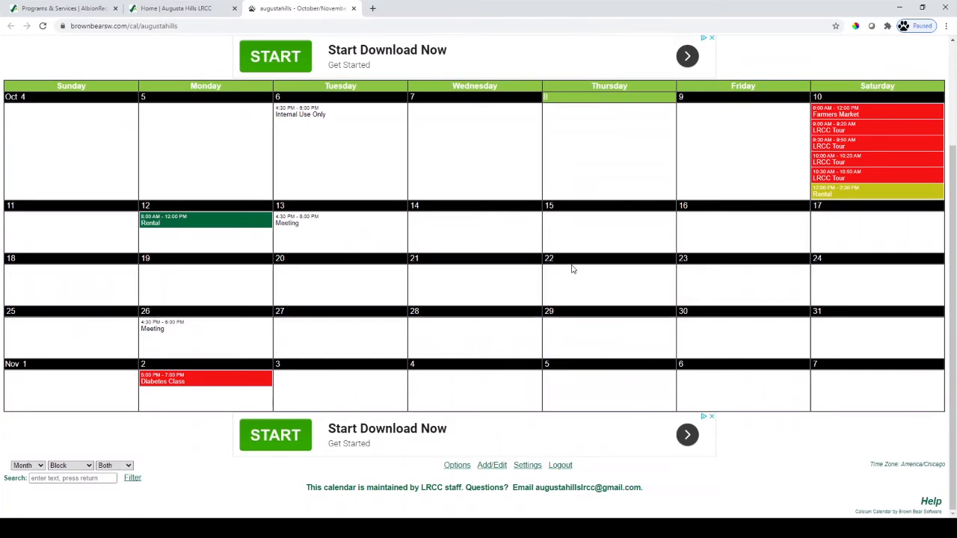
scroll(572, 270, up, 2)
scroll(572, 269, down, 2)
click(562, 469)
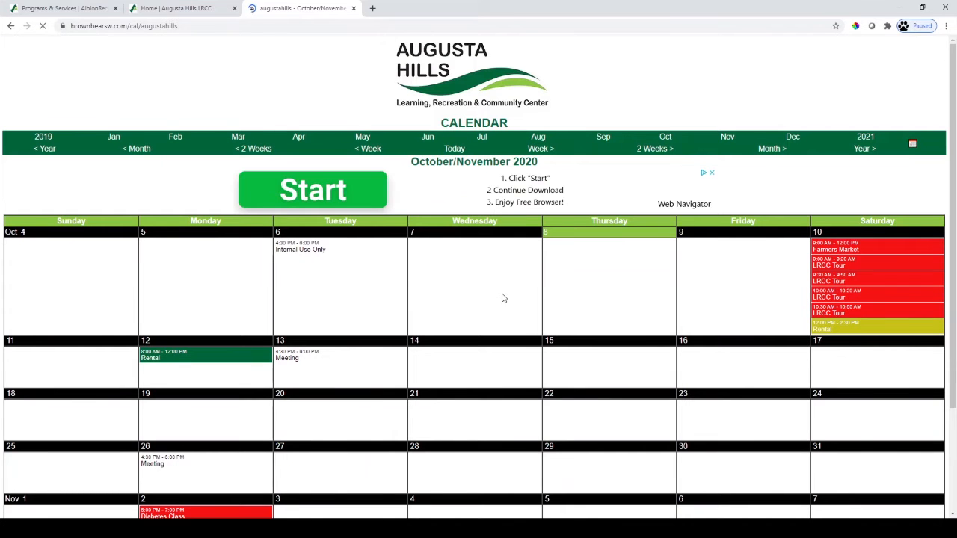
Open October 24, 2020 for adding an event and log in by entering the calendar's add password
scroll(503, 299, down, 2)
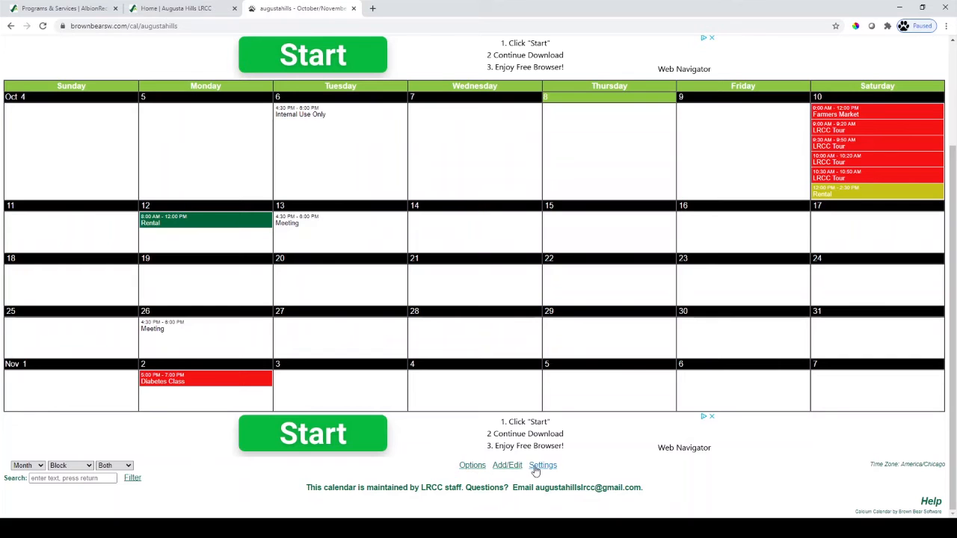
scroll(603, 387, up, 3)
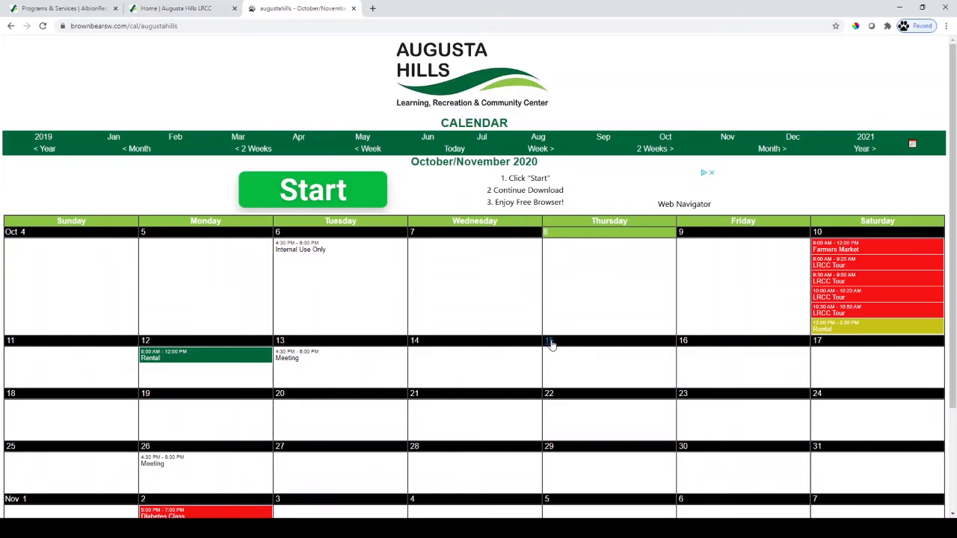
scroll(481, 372, down, 3)
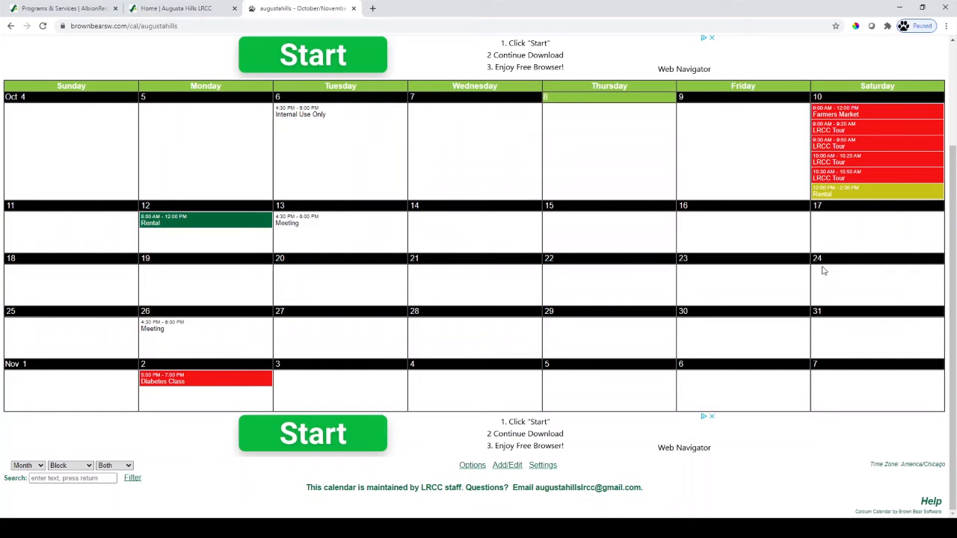
scroll(656, 229, up, 2)
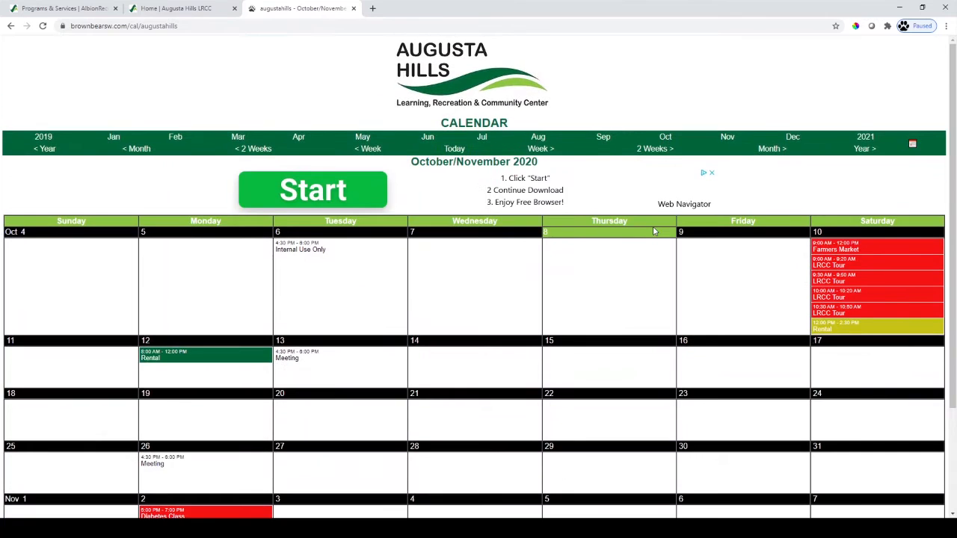
scroll(737, 275, down, 2)
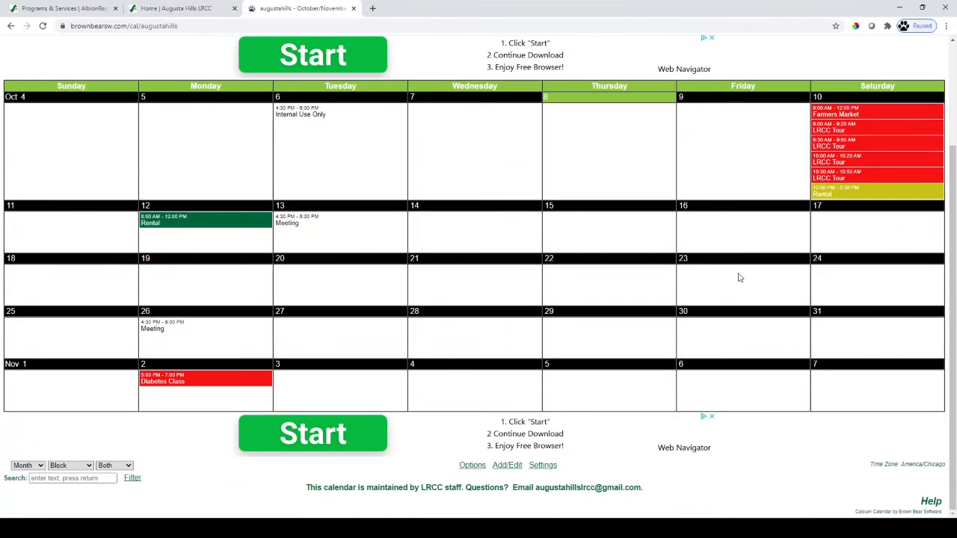
click(819, 264)
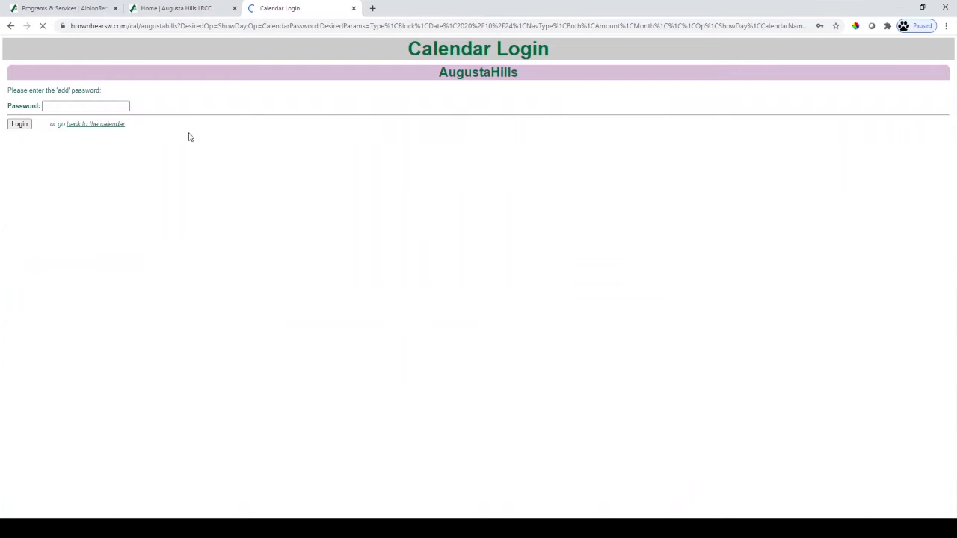
click(91, 105)
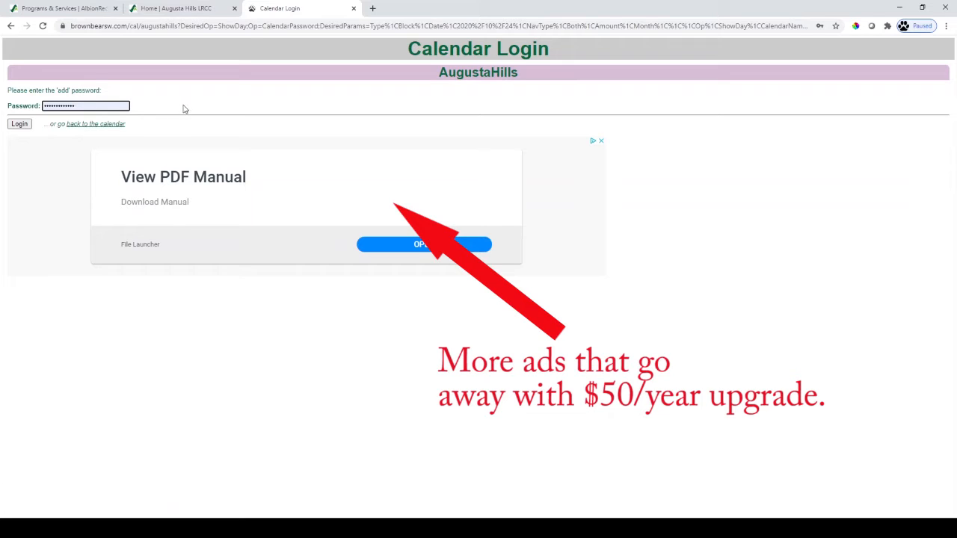
click(19, 125)
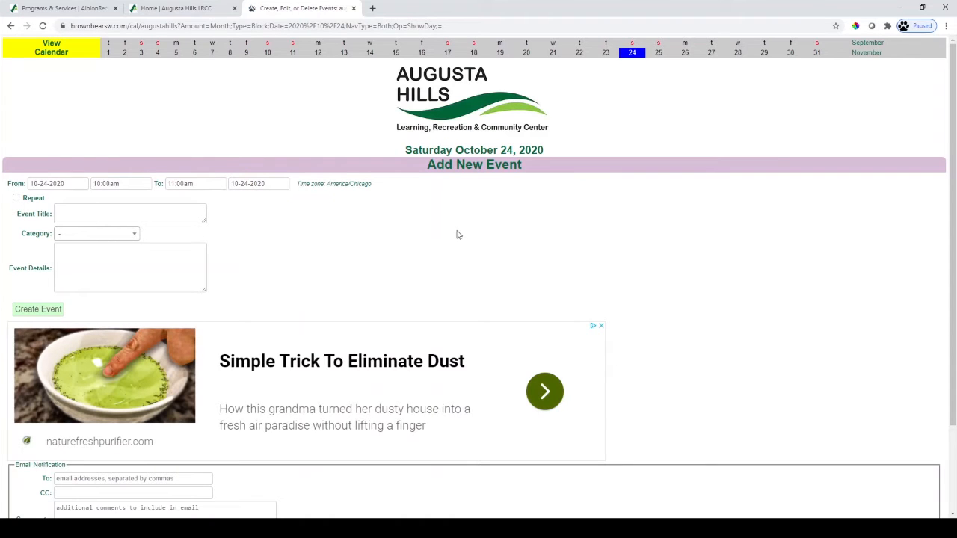
Set the new event's time from 9:30am to 11:30am, keeping October 24, 2020 as start and end date
click(80, 183)
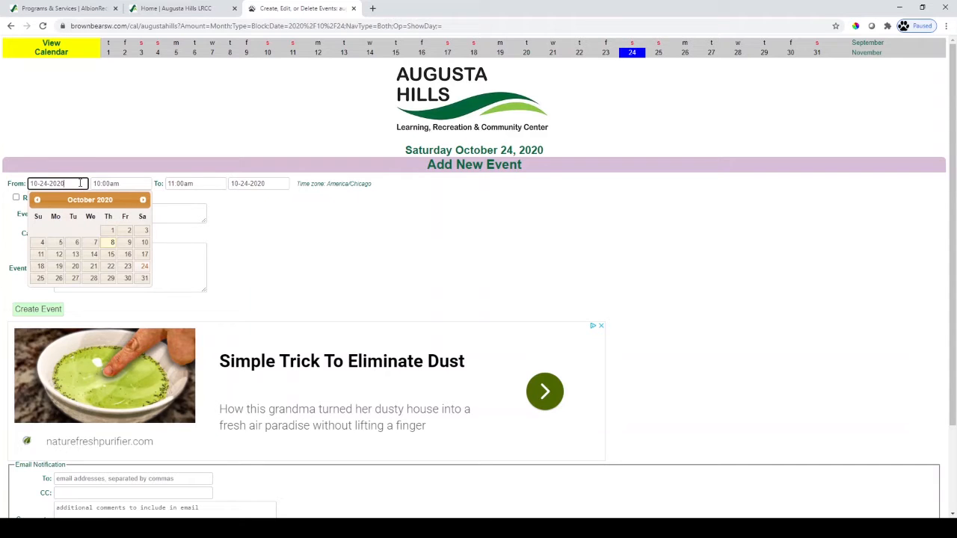
click(276, 183)
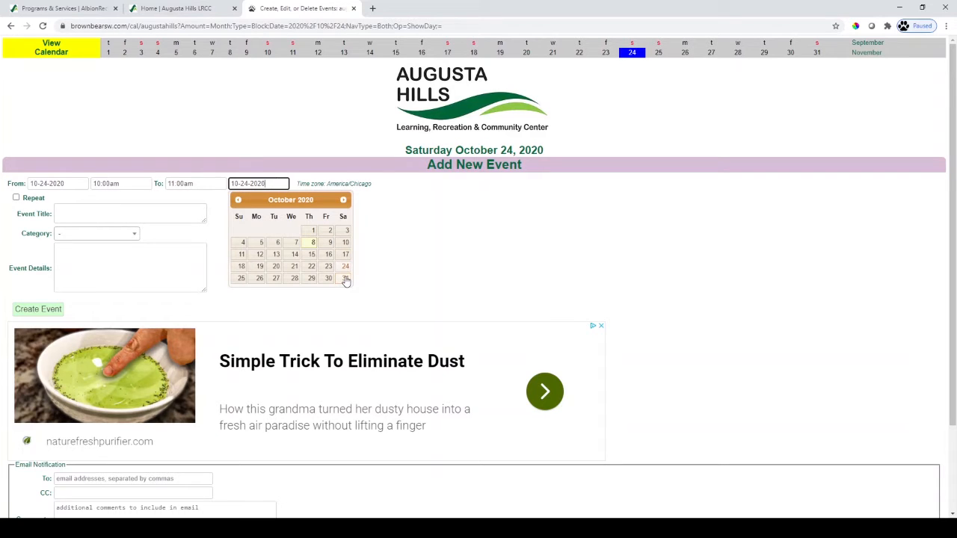
click(267, 171)
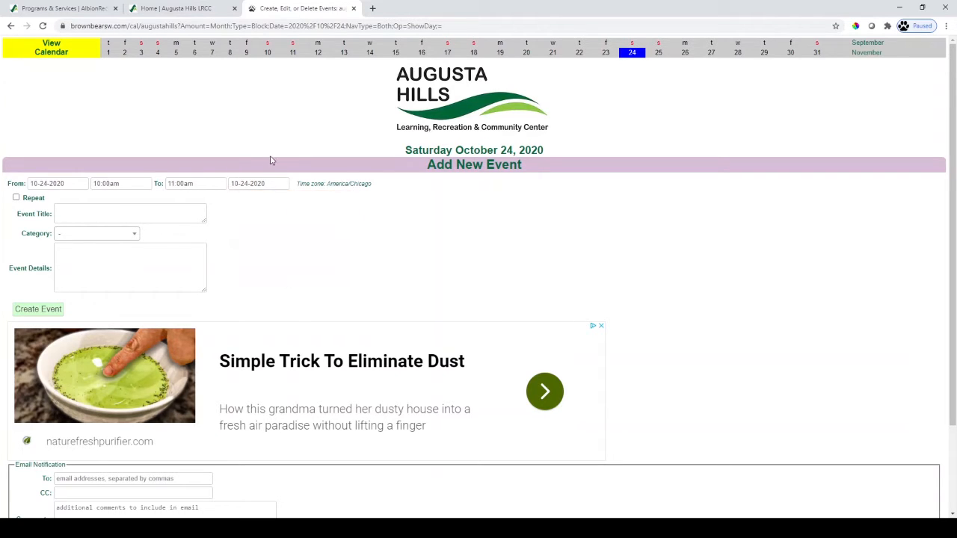
click(126, 183)
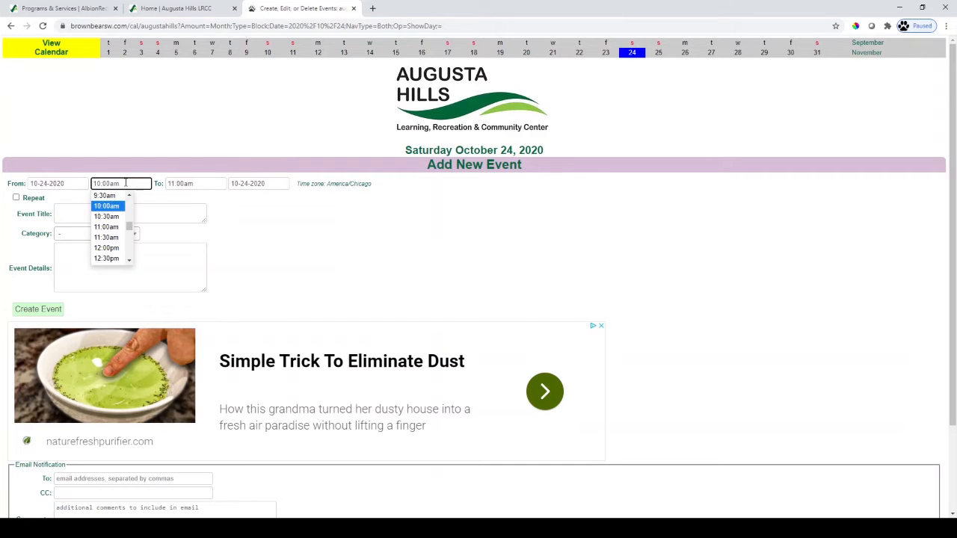
click(104, 195)
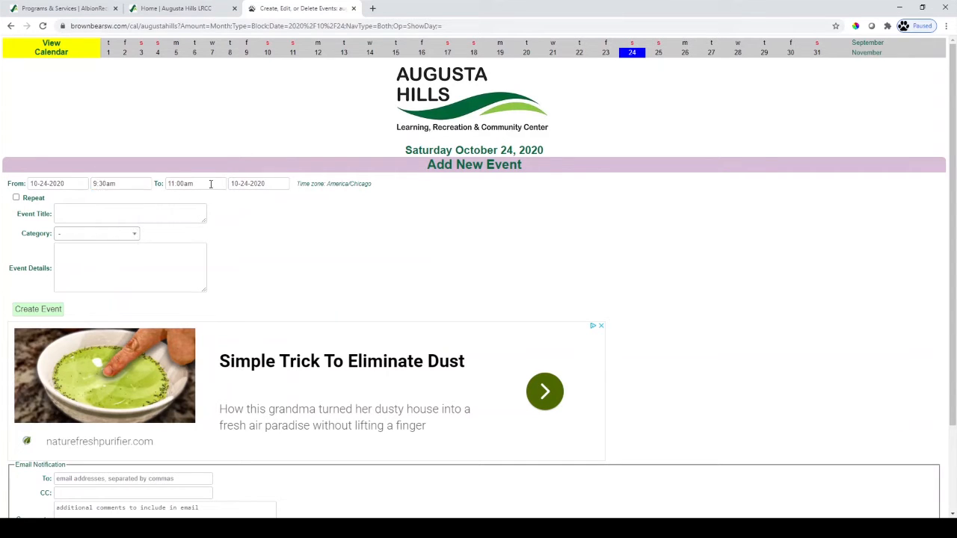
click(211, 184)
click(185, 217)
Title the event "Dog Obedience Training" and assign it to the Program category
click(125, 214)
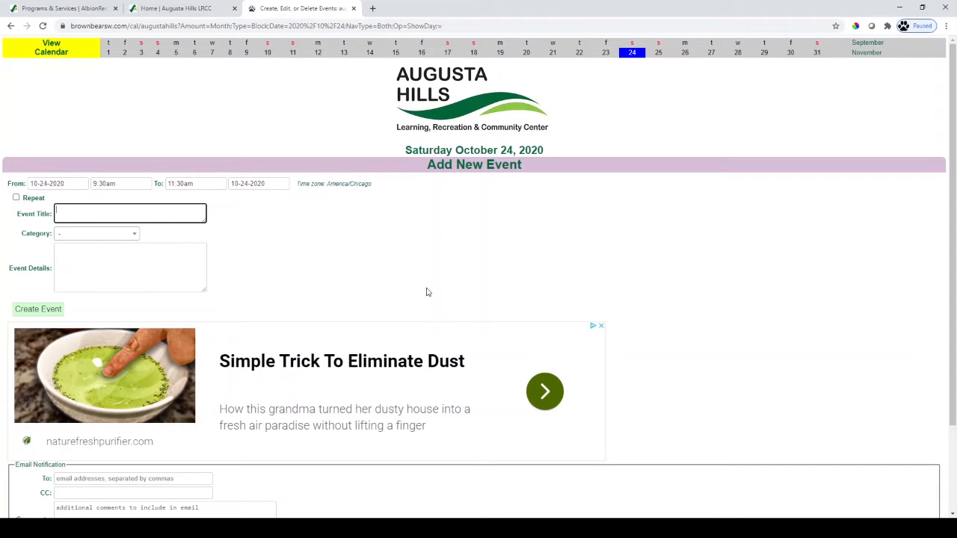
text(Dog Obt)
text(dience Training)
click(130, 234)
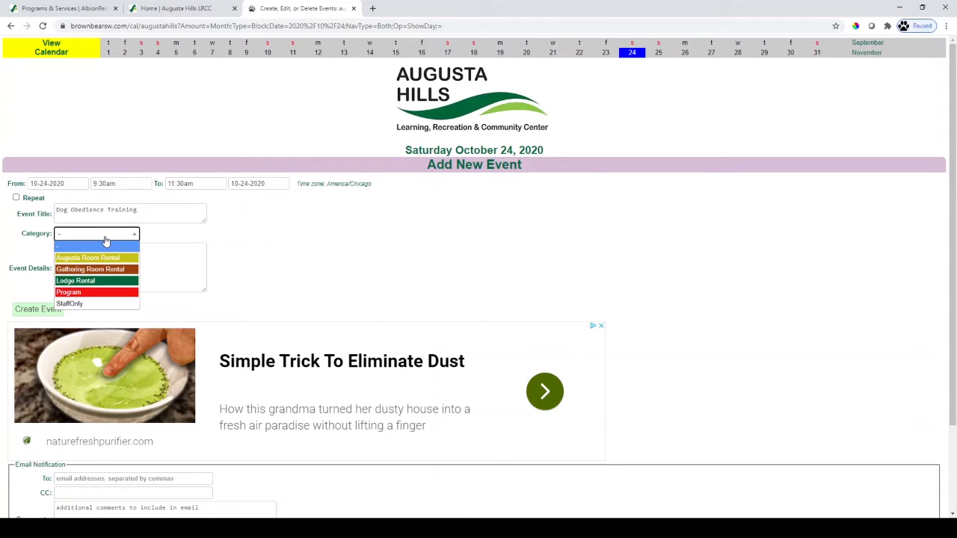
click(116, 292)
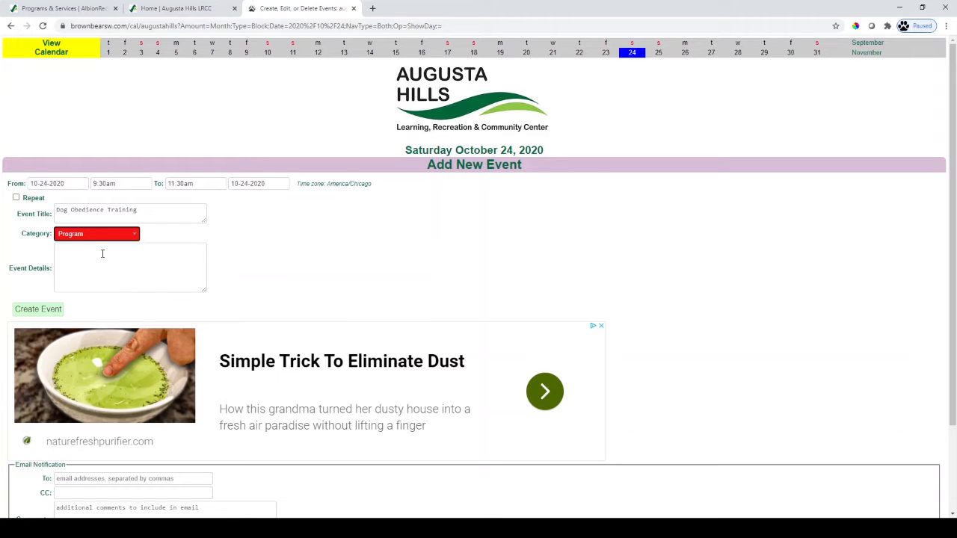
Copy the web address of the website's "Dog Obedience Training Sept. 27" program post and paste it on a new line below the event title
click(102, 253)
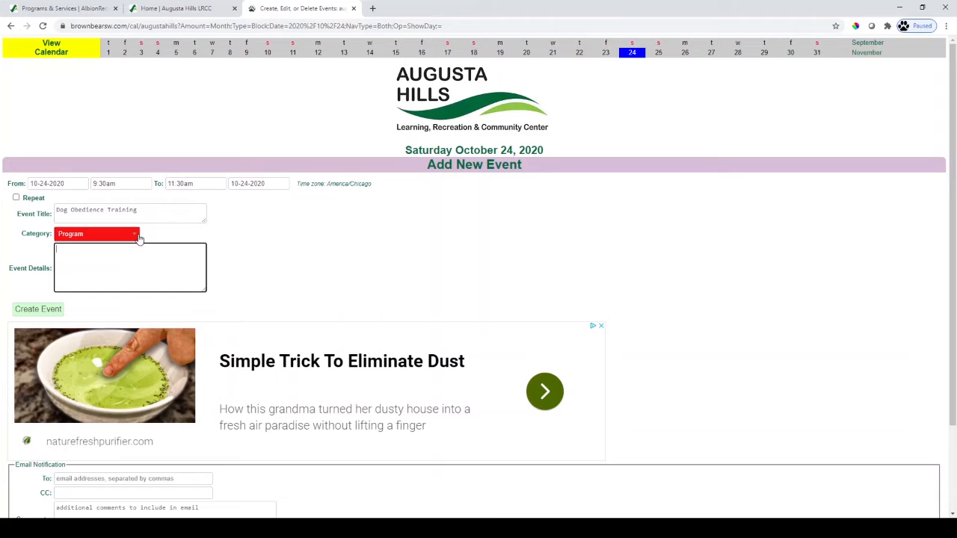
click(154, 209)
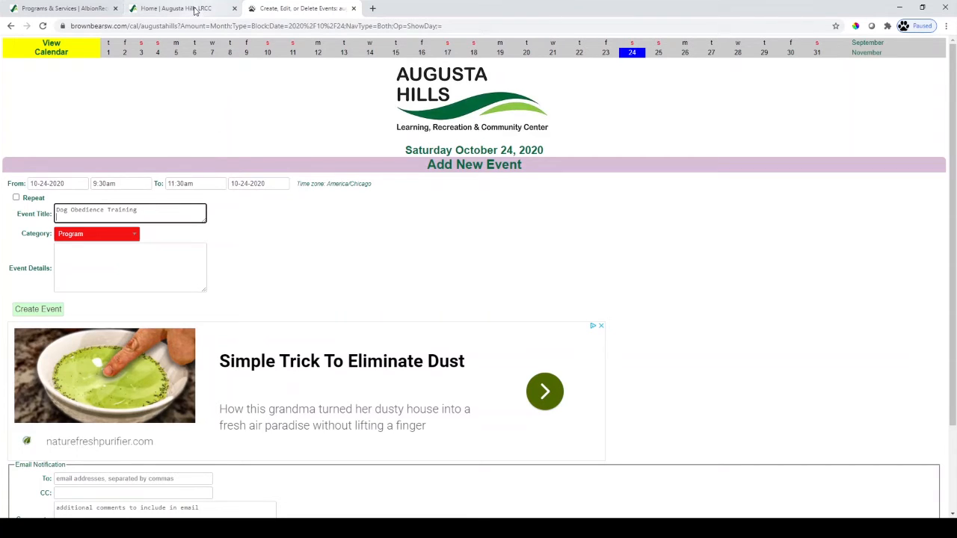
click(84, 10)
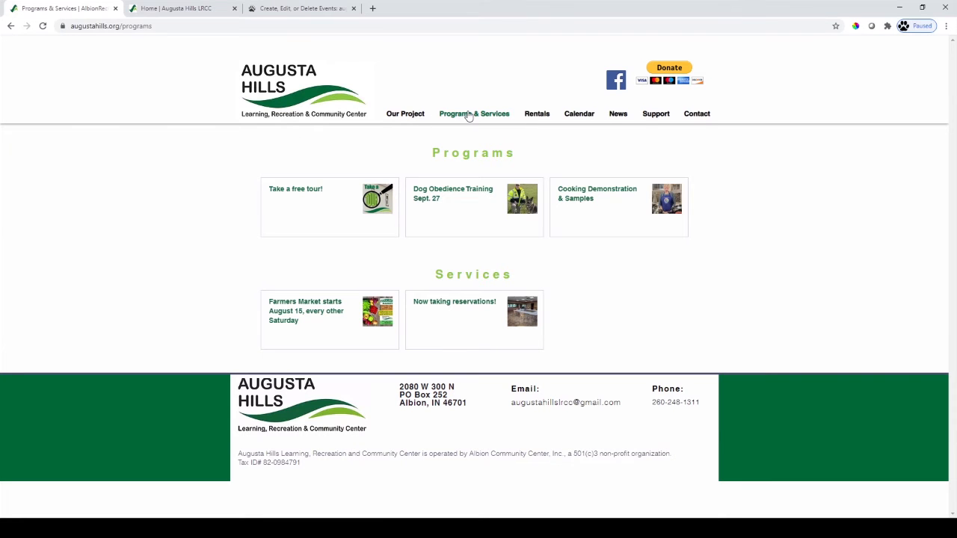
click(452, 196)
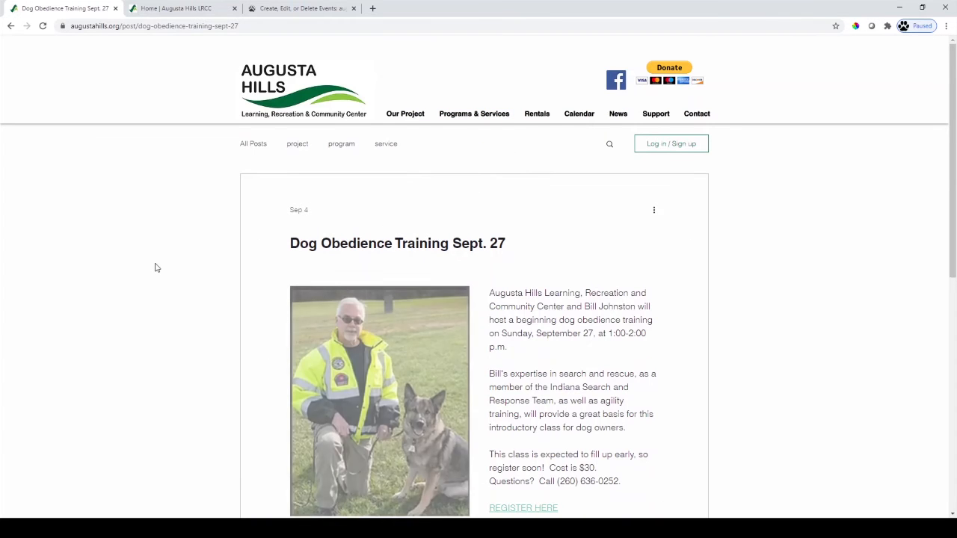
scroll(157, 271, down, 1)
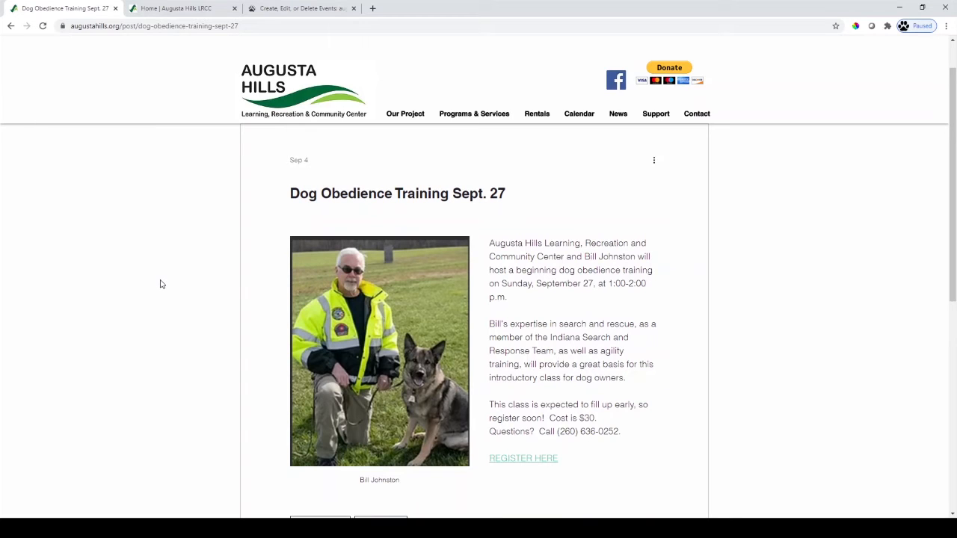
click(277, 26)
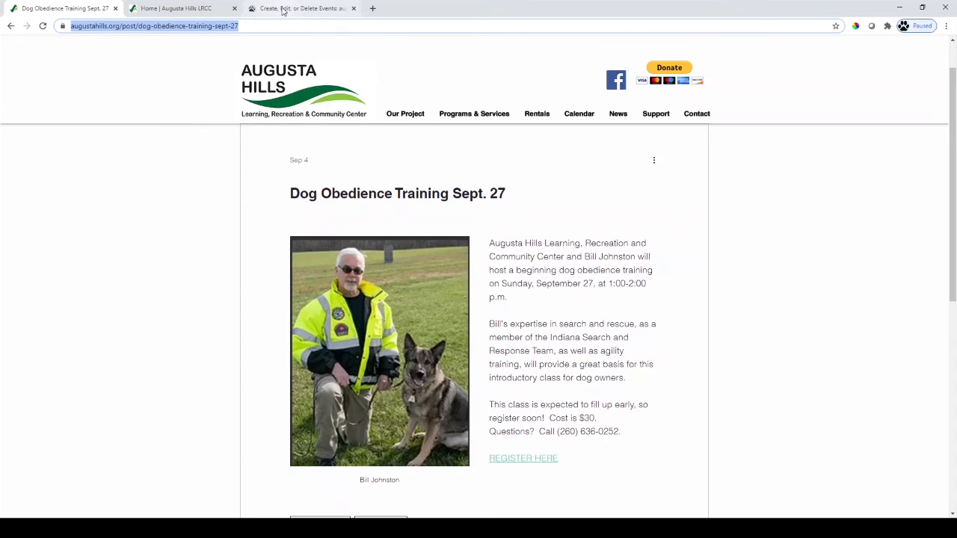
drag(257, 26, 67, 28)
key(ctrl+c)
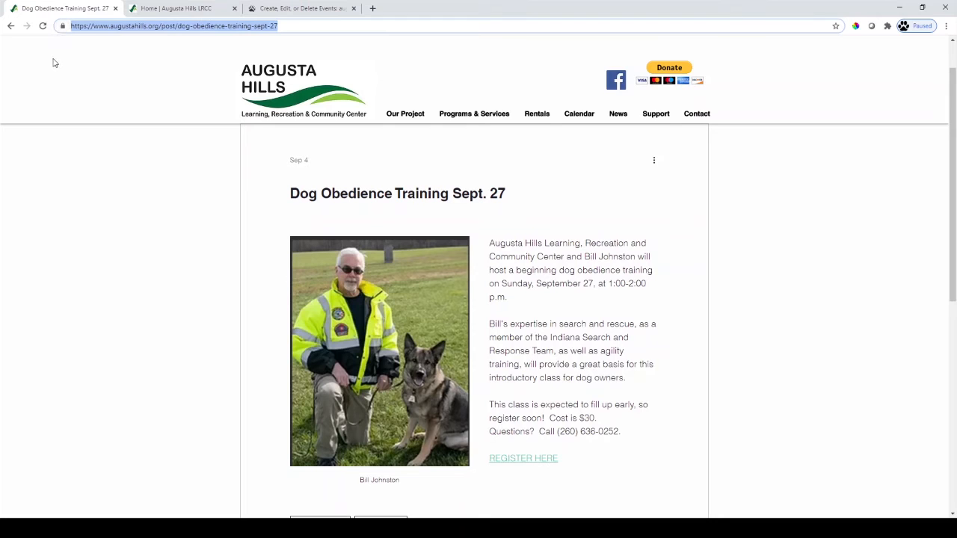
click(286, 8)
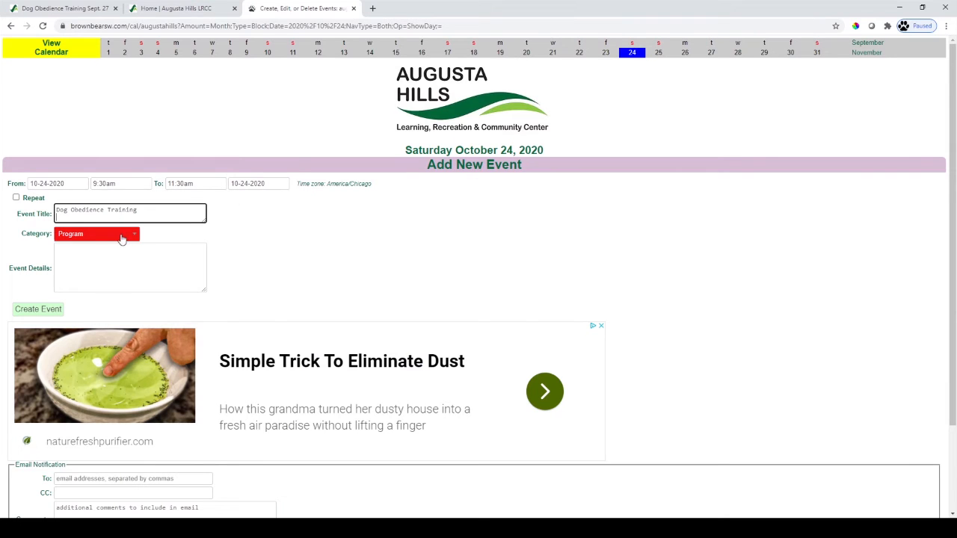
key(ctrl+v)
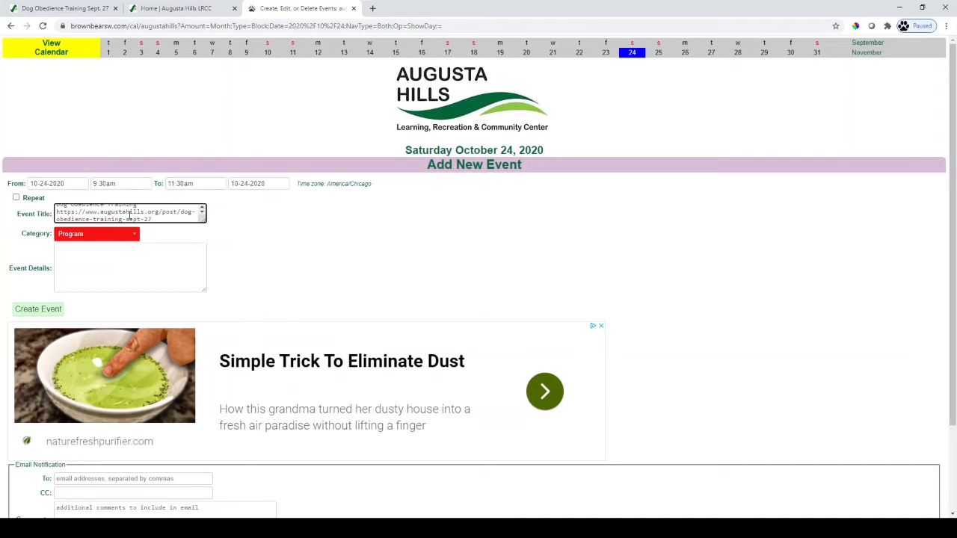
Create the event with the detail lines "Programmer Name", "Phone #" and "Email address", and return to the calendar view
click(124, 255)
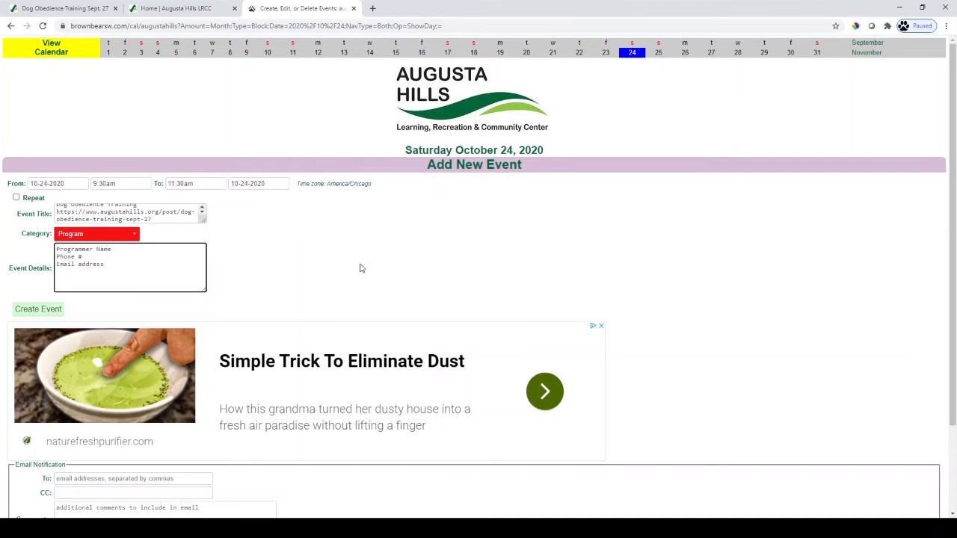
click(45, 311)
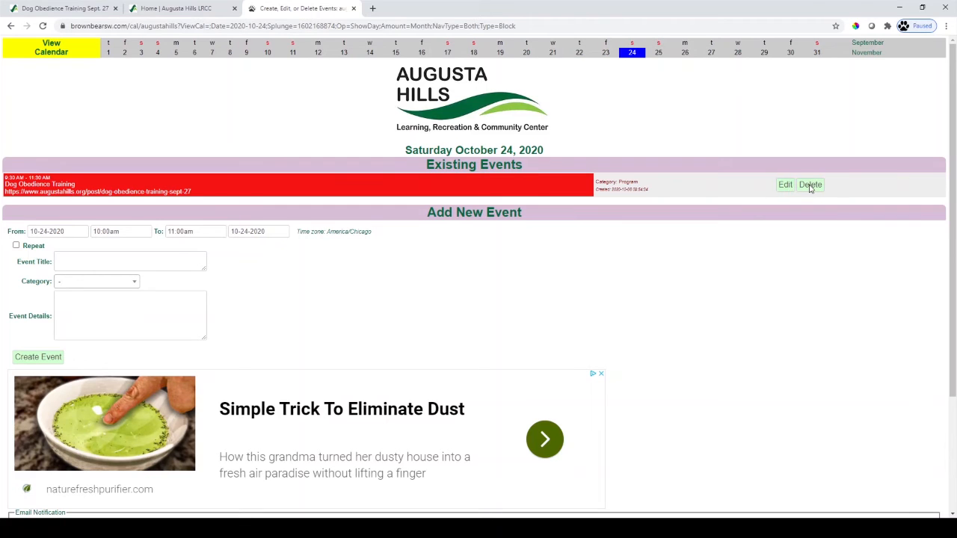
click(51, 52)
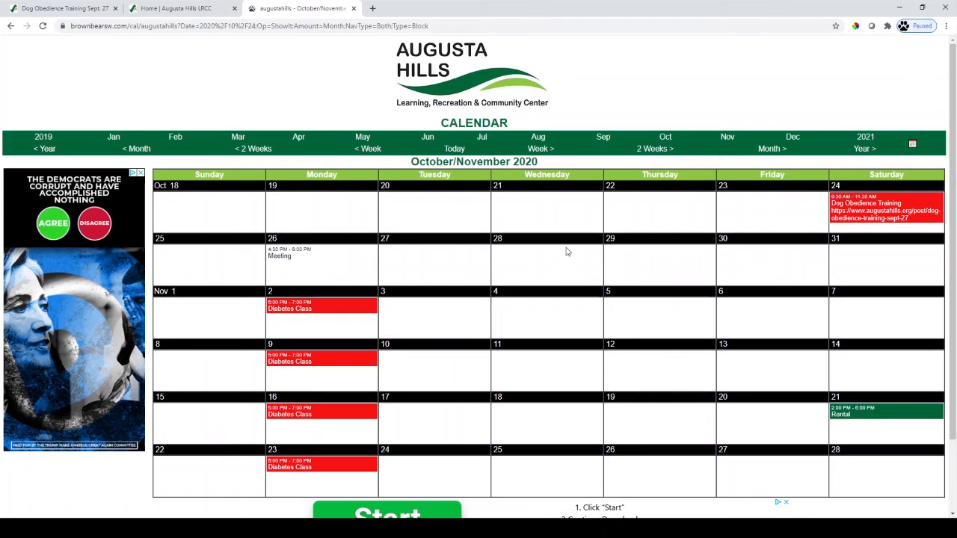
Log out of the calendar and open the link in the October 24 Dog Obedience Training event
scroll(566, 252, down, 2)
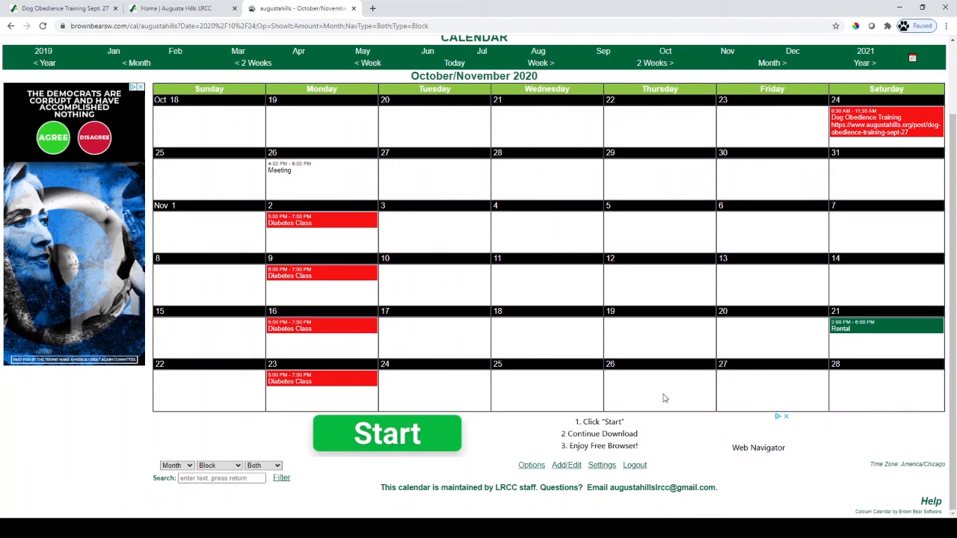
click(635, 467)
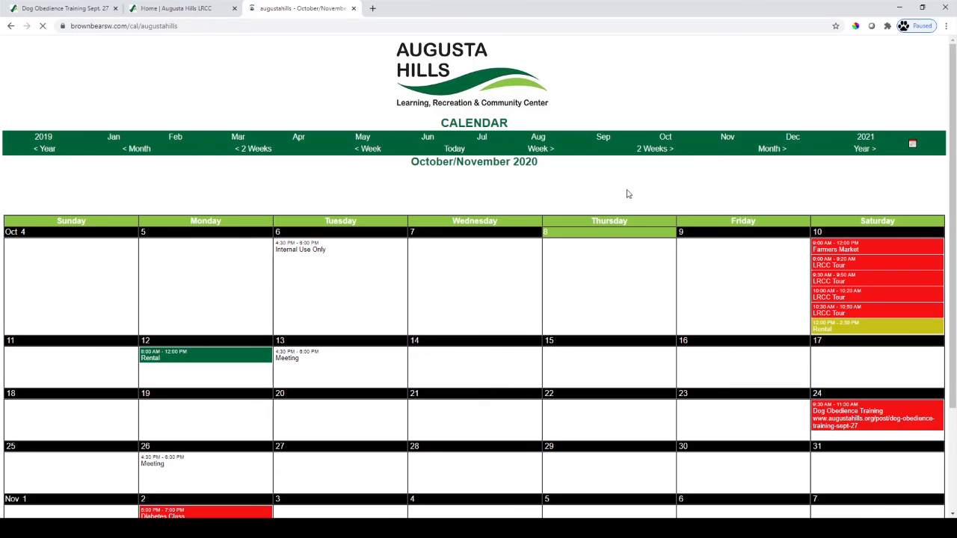
scroll(626, 192, down, 5)
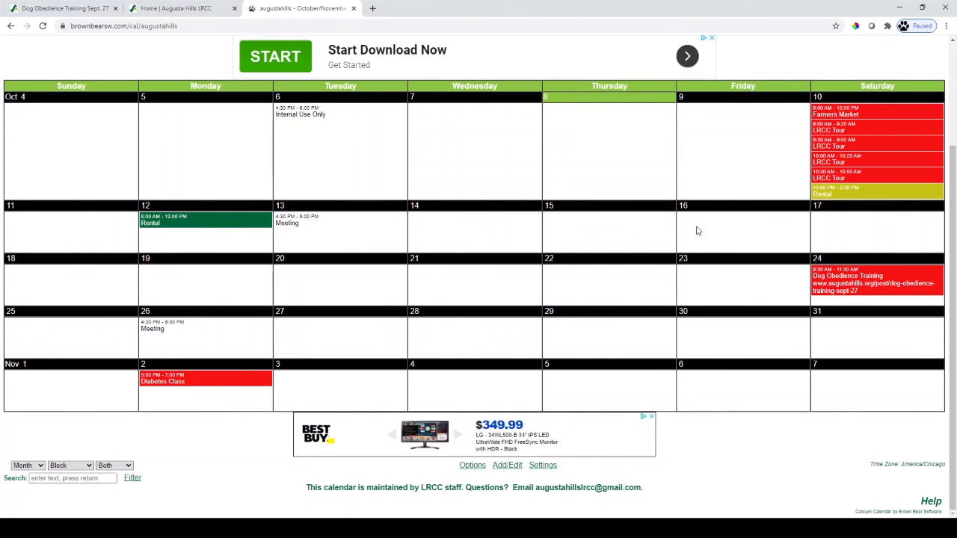
click(847, 291)
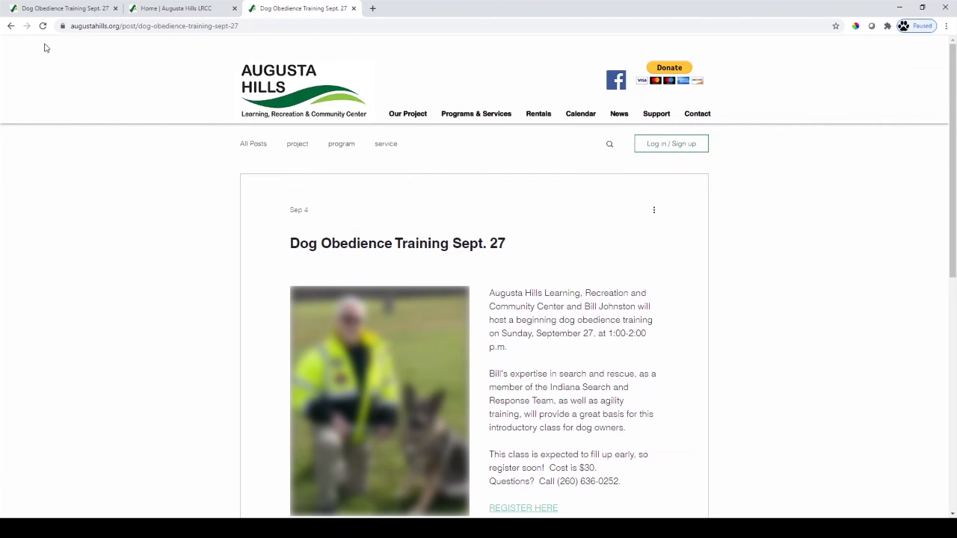
Return from the website post to the October/November 2020 calendar and look over its events
click(10, 25)
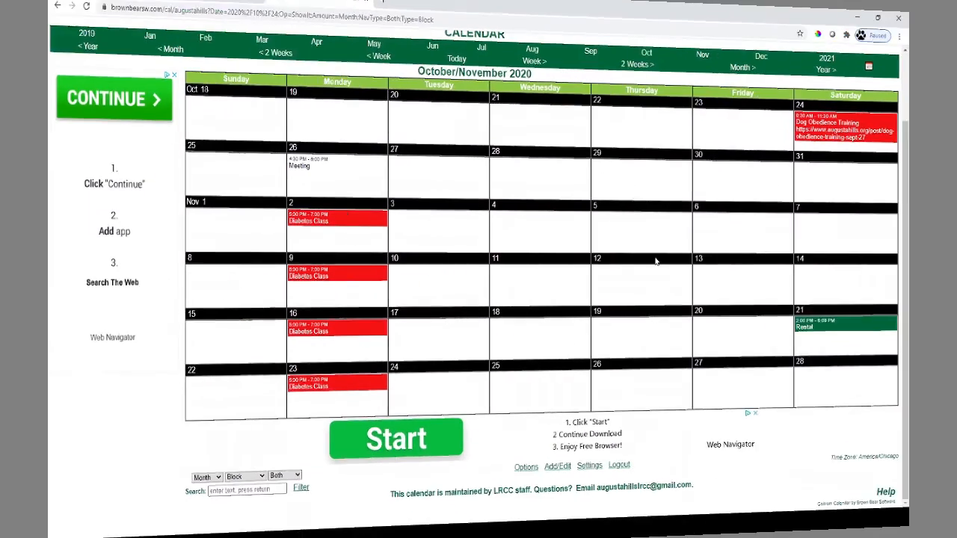
scroll(674, 257, up, 2)
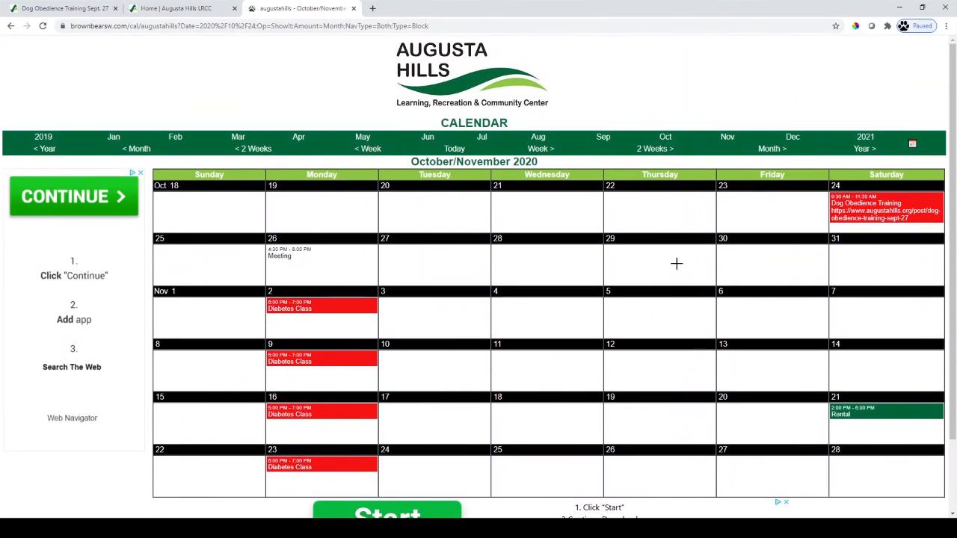
scroll(669, 292, down, 2)
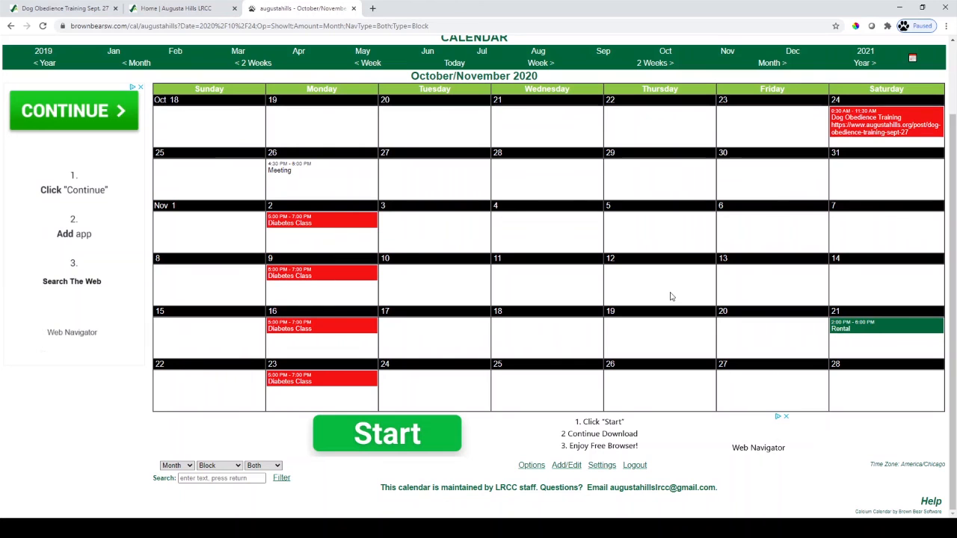
scroll(649, 328, up, 2)
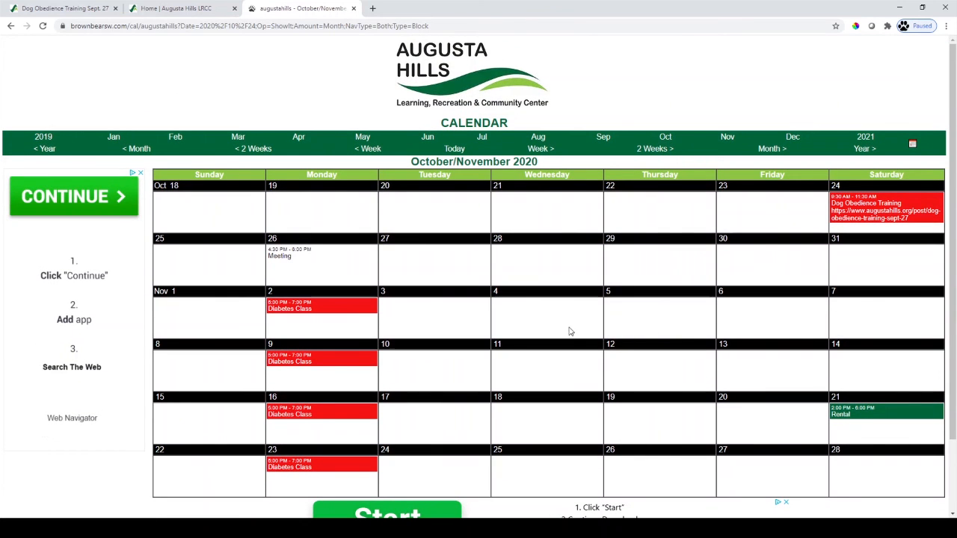
scroll(563, 327, down, 2)
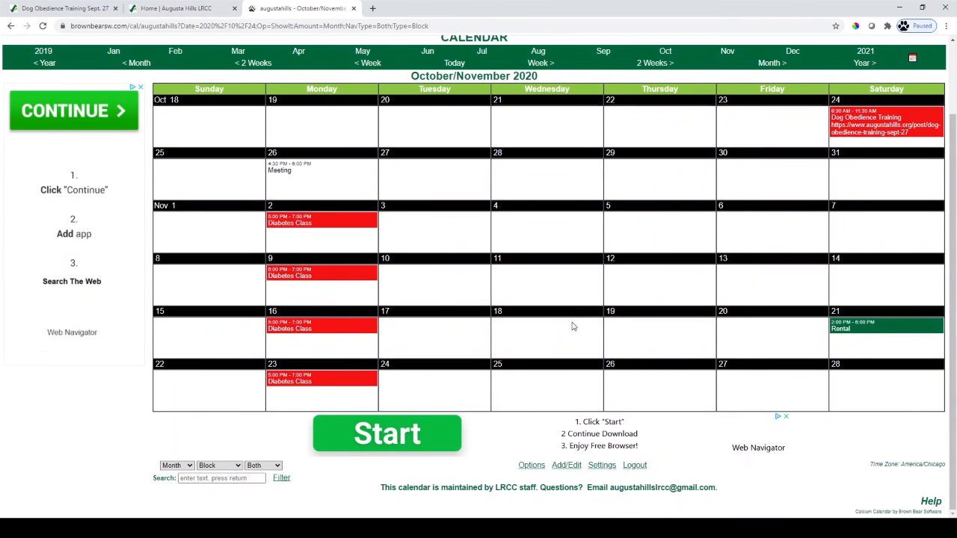
Filter the calendar to the Program category only, hiding uncategorized, StaffOnly, Lodge Rental, Gathering Room Rental and Augusta Room Rental events
click(279, 479)
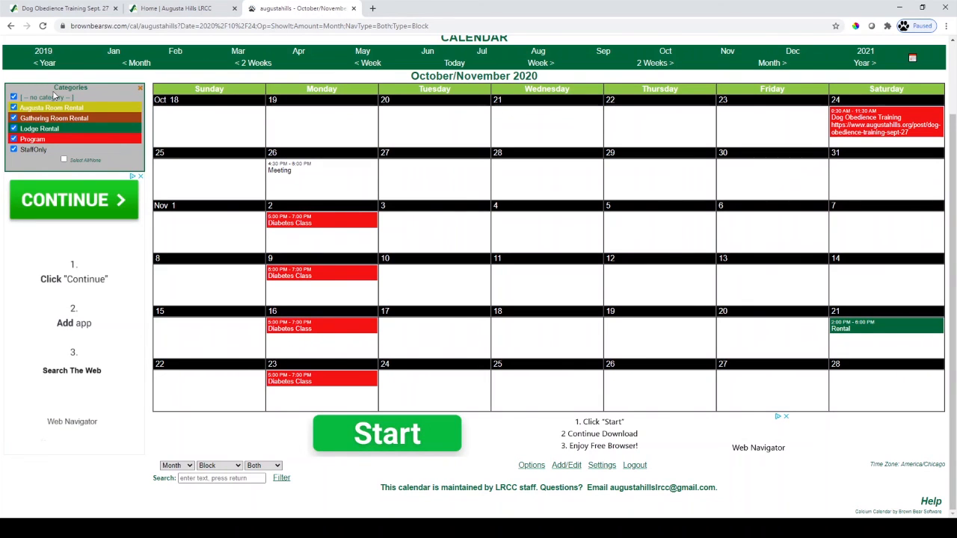
click(15, 98)
click(14, 150)
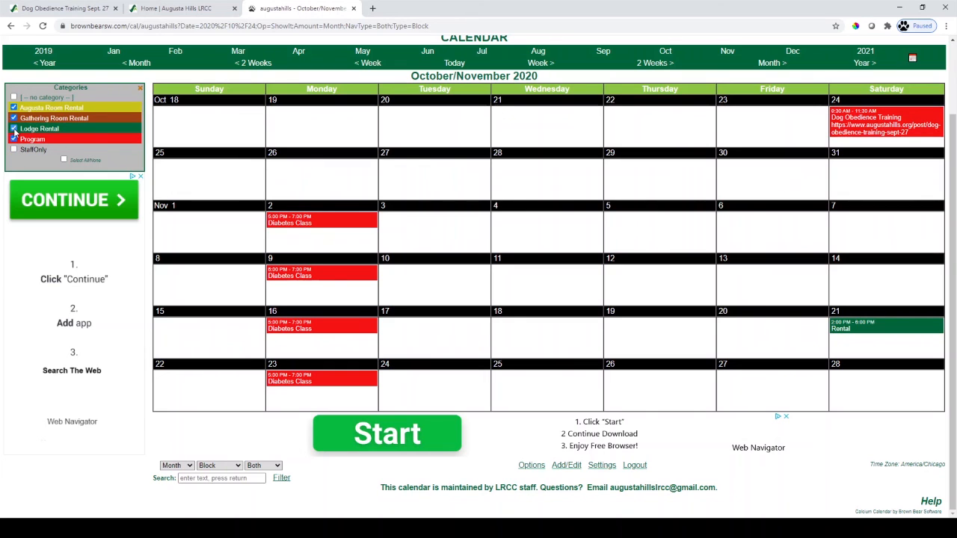
click(14, 129)
click(14, 119)
click(13, 108)
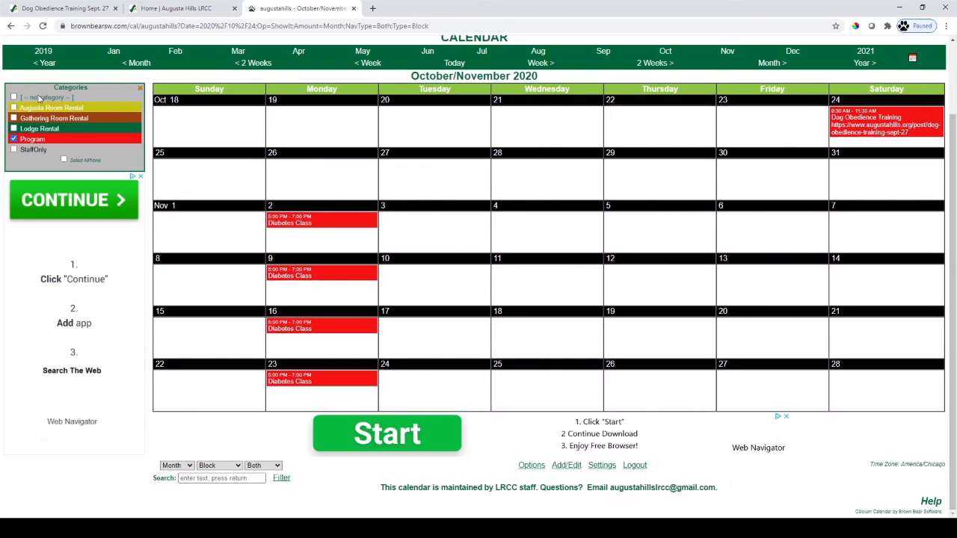
Include the Lodge Rental category in the calendar filter alongside Program
scroll(113, 107, up, 2)
scroll(590, 257, down, 1)
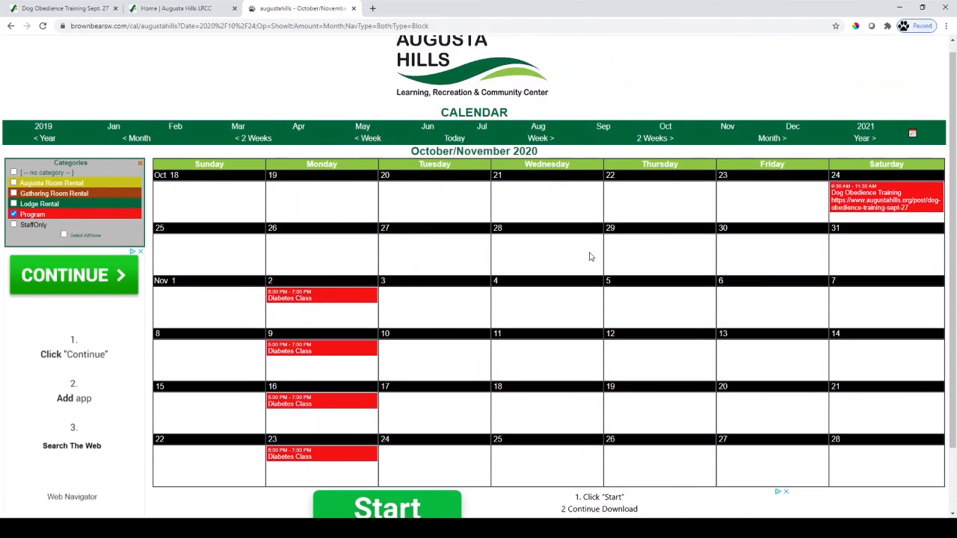
click(13, 164)
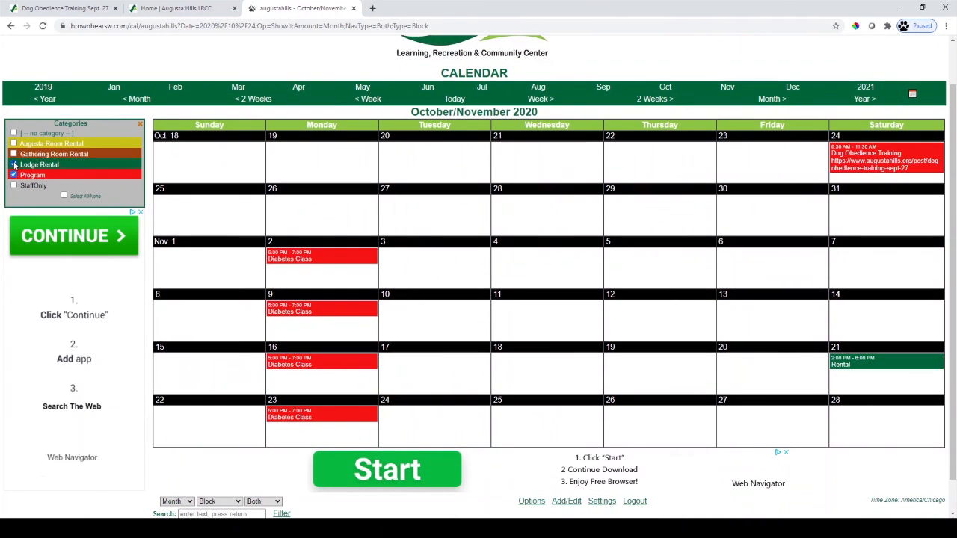